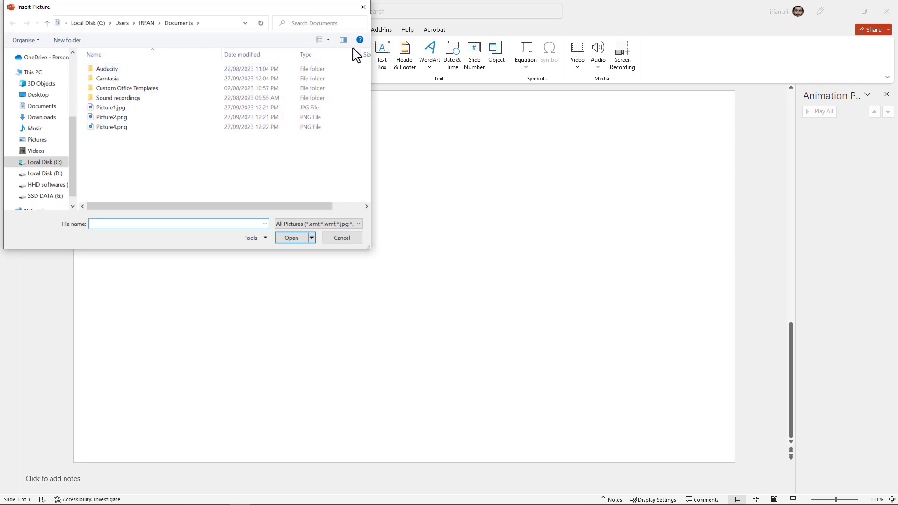
# Insert Picture1.jpg, Picture2.png and Picture4.png onto the slide together
pyautogui.click(343, 40)
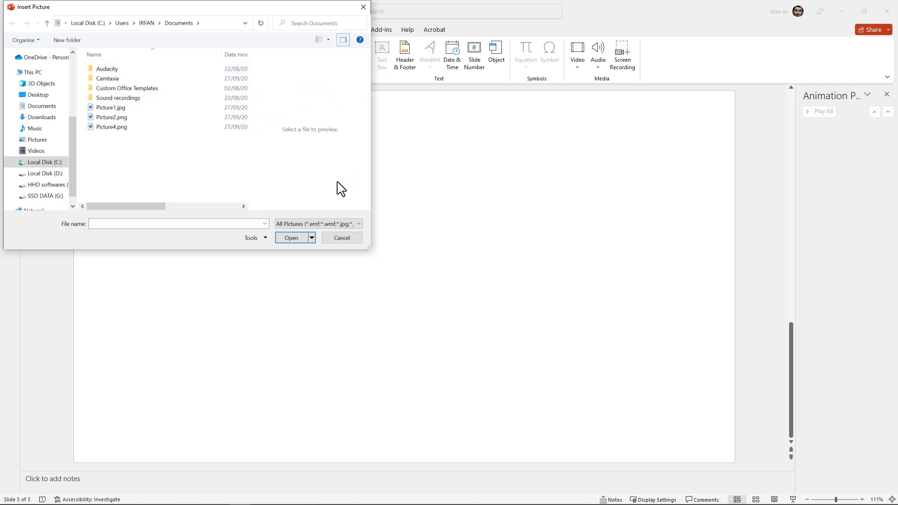
pyautogui.click(125, 108)
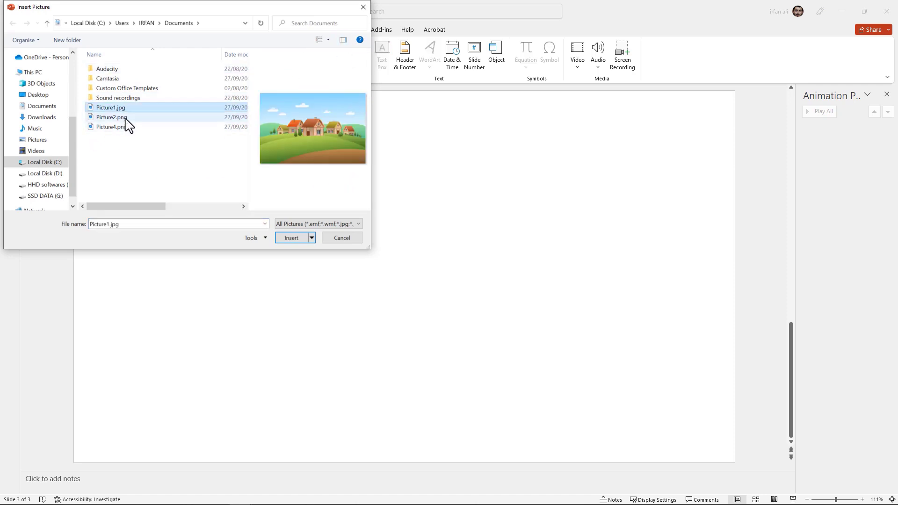
pyautogui.keyDown('ctrl'); pyautogui.click(125, 117); pyautogui.keyUp('ctrl')
pyautogui.keyDown('ctrl'); pyautogui.click(126, 127); pyautogui.keyUp('ctrl')
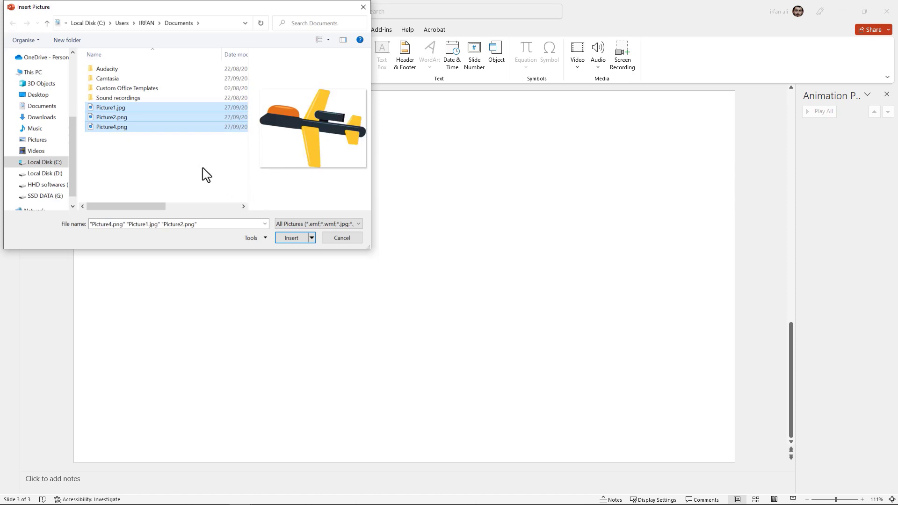
pyautogui.click(290, 238)
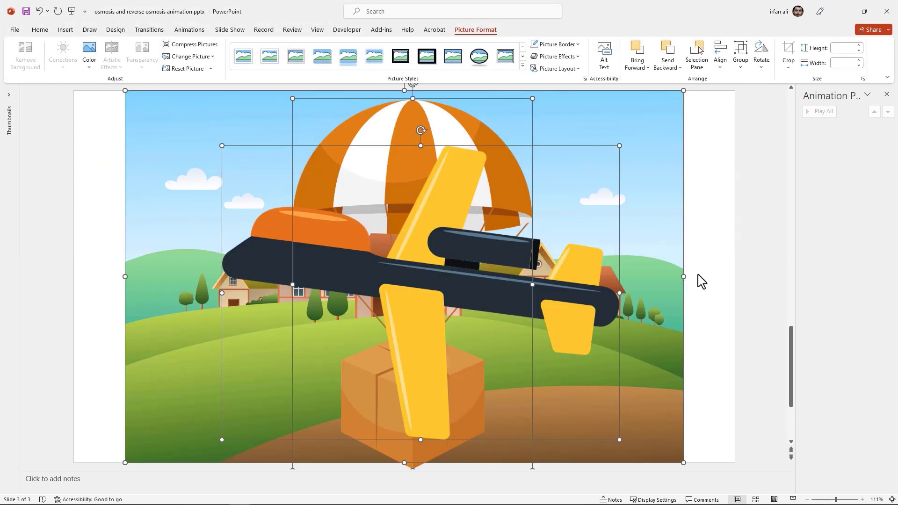
# Stretch the village background picture to cover the whole slide
pyautogui.click(706, 308)
pyautogui.keyDown('ctrl'); pyautogui.scroll(-3, 644, 310); pyautogui.keyUp('ctrl')
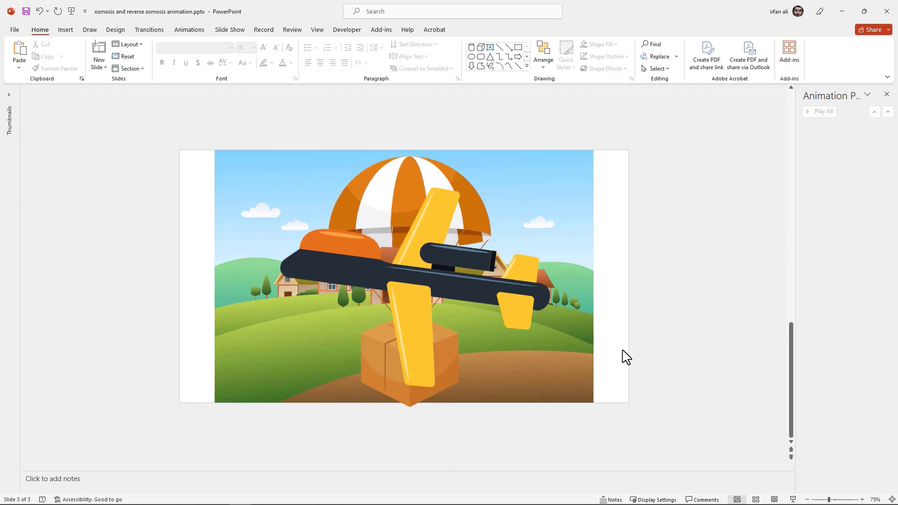
pyautogui.click(578, 367)
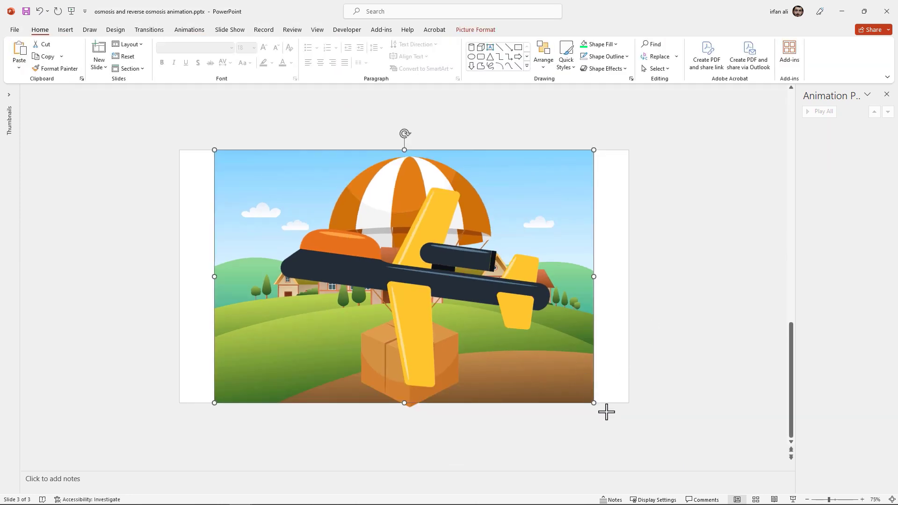
pyautogui.moveTo(606, 412); pyautogui.dragTo(652, 446)
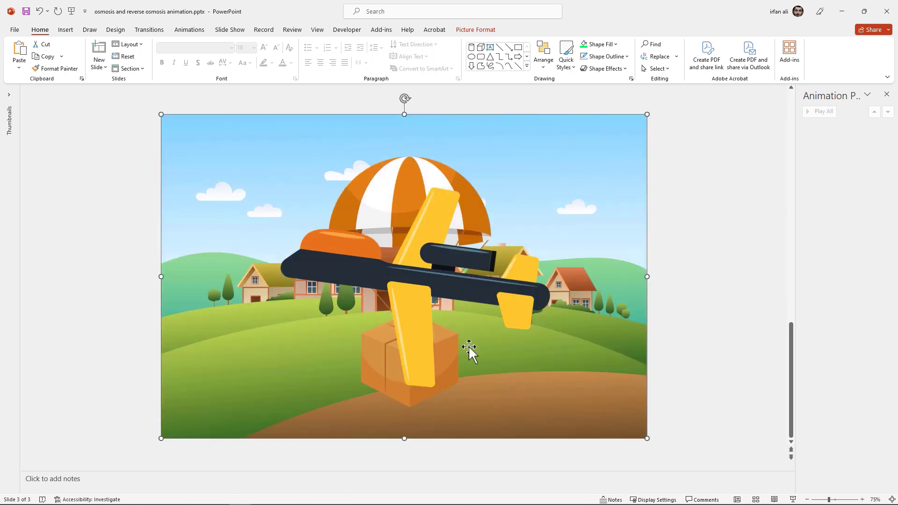
# Shrink the plane and place it in the slide's upper right
pyautogui.click(411, 281)
pyautogui.moveTo(411, 281); pyautogui.dragTo(631, 284)
pyautogui.moveTo(687, 183); pyautogui.dragTo(546, 287)
pyautogui.moveTo(491, 334); pyautogui.dragTo(598, 184)
# Shrink the parachute package beside the houses and park a smaller plane just past the right edge
pyautogui.click(451, 189)
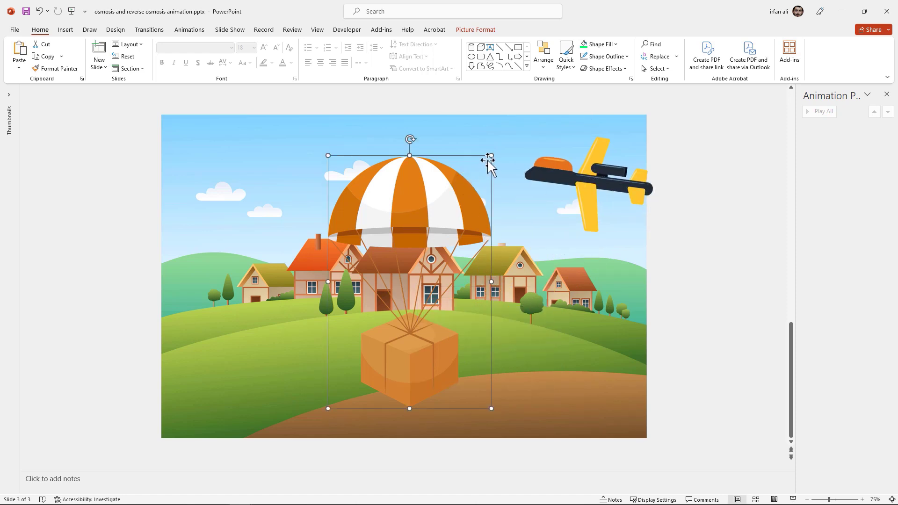
pyautogui.moveTo(492, 155); pyautogui.dragTo(466, 269)
pyautogui.click(581, 195)
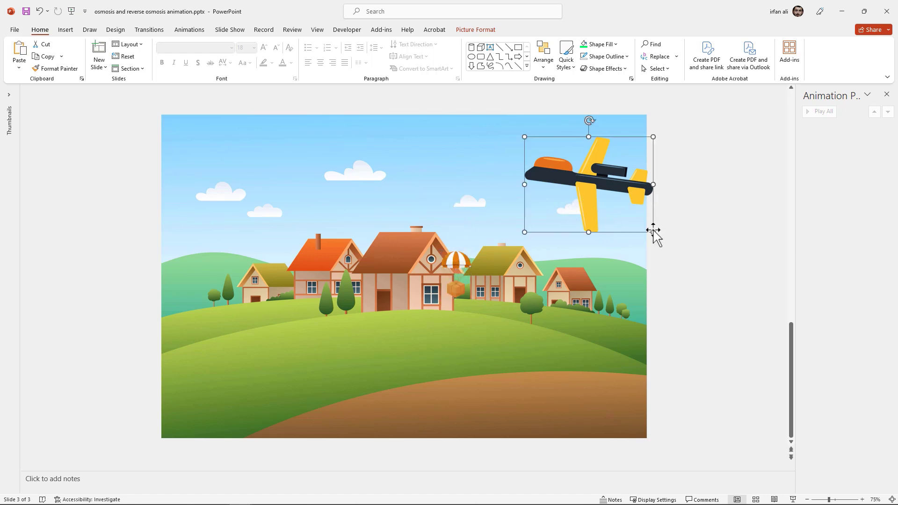
pyautogui.moveTo(653, 232); pyautogui.dragTo(698, 190)
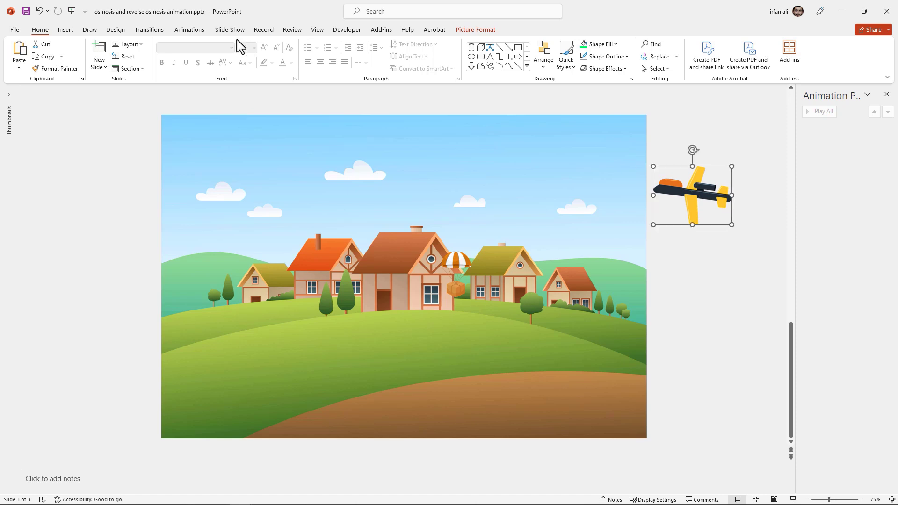
pyautogui.click(189, 30)
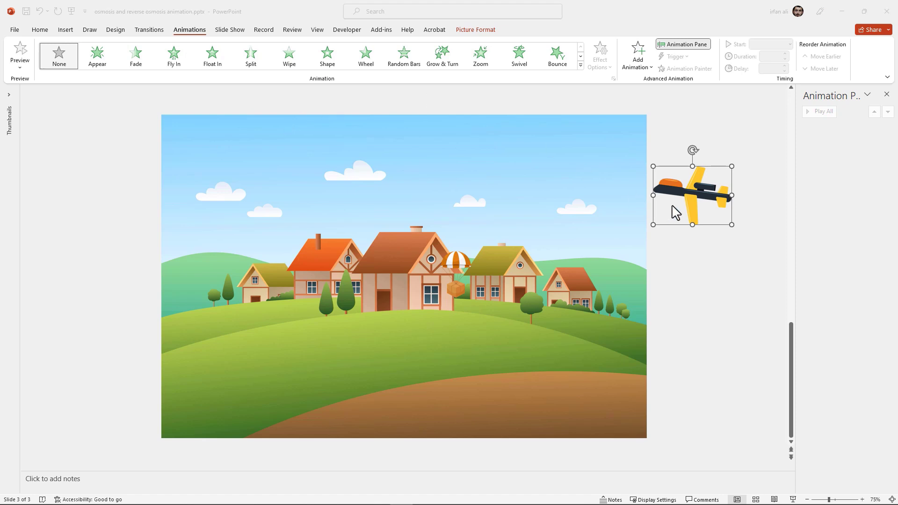
# Give the plane an Appear entrance and a Lines motion path ending beyond the left edge
pyautogui.click(690, 199)
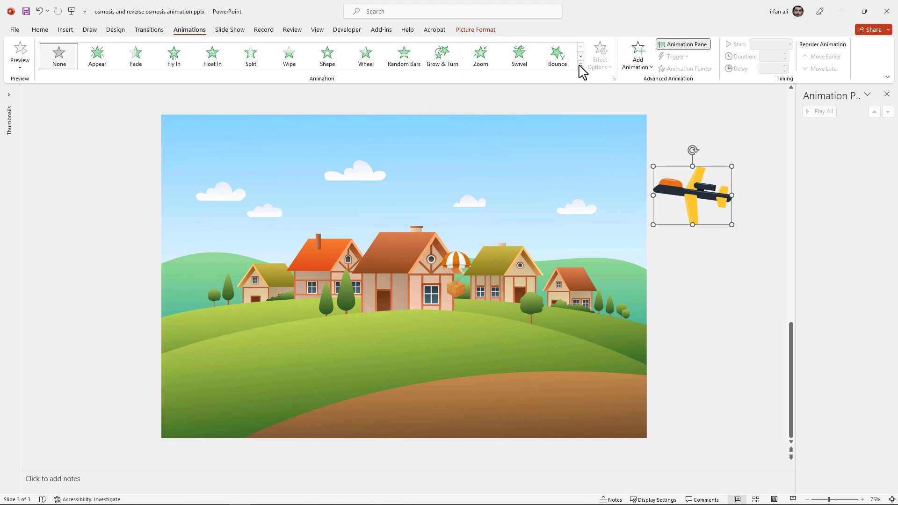
pyautogui.click(103, 63)
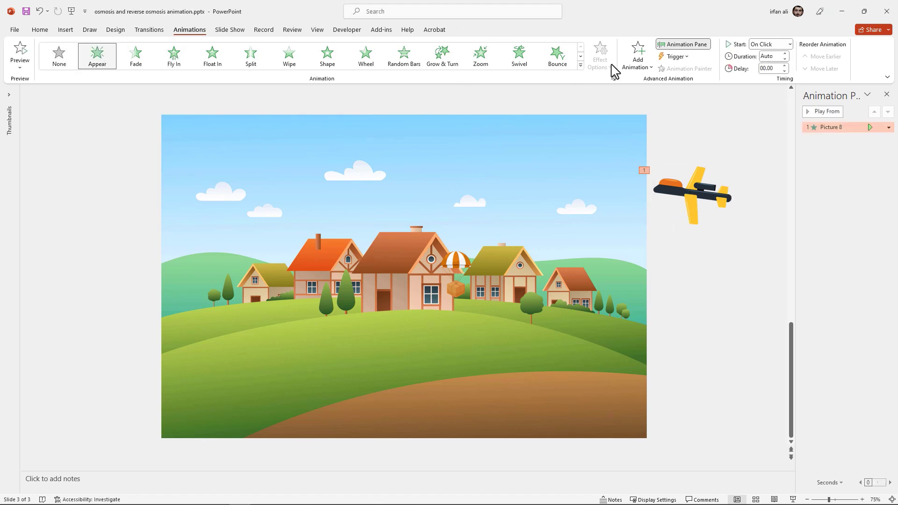
pyautogui.click(580, 65)
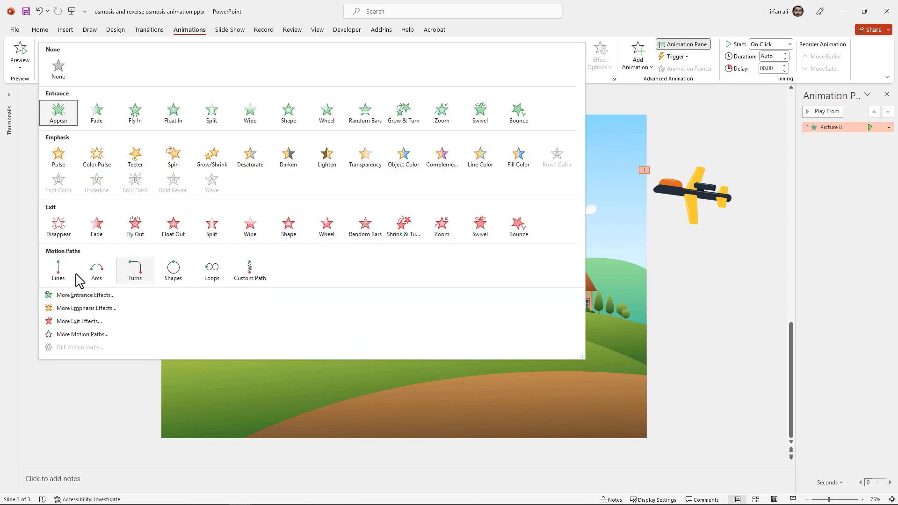
pyautogui.click(57, 276)
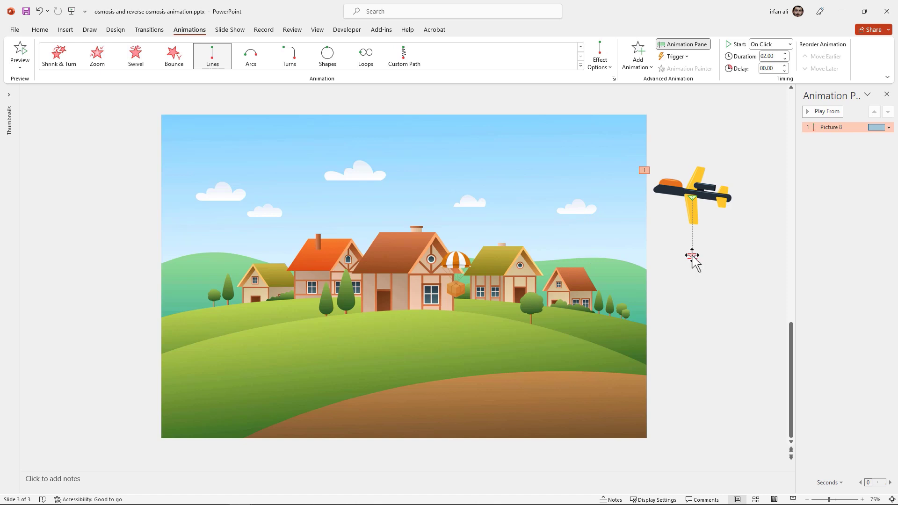
pyautogui.click(692, 257)
pyautogui.moveTo(428, 195)
pyautogui.mouseDown()
pyautogui.moveTo(160, 175)
pyautogui.moveTo(116, 161)
pyautogui.mouseUp()
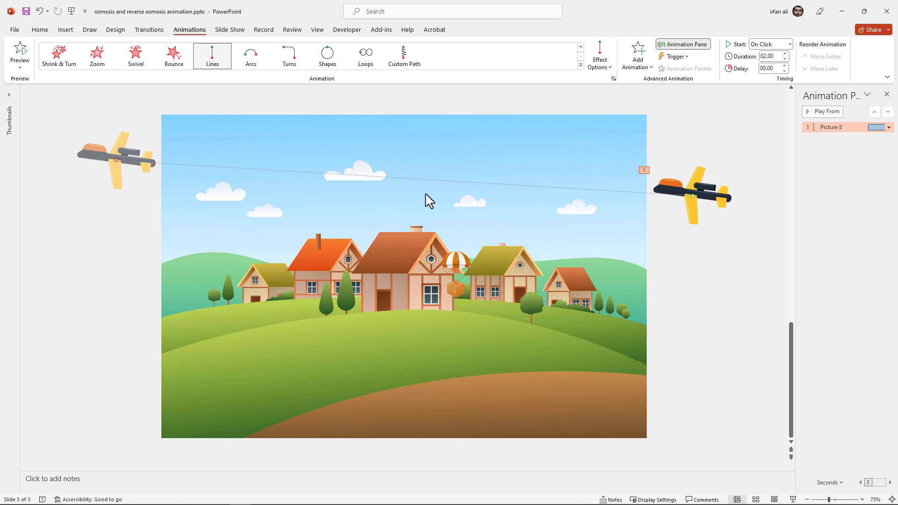
# Set the plane's flight to 0 sec smooth start and end with a 9-second duration
pyautogui.doubleClick(827, 132)
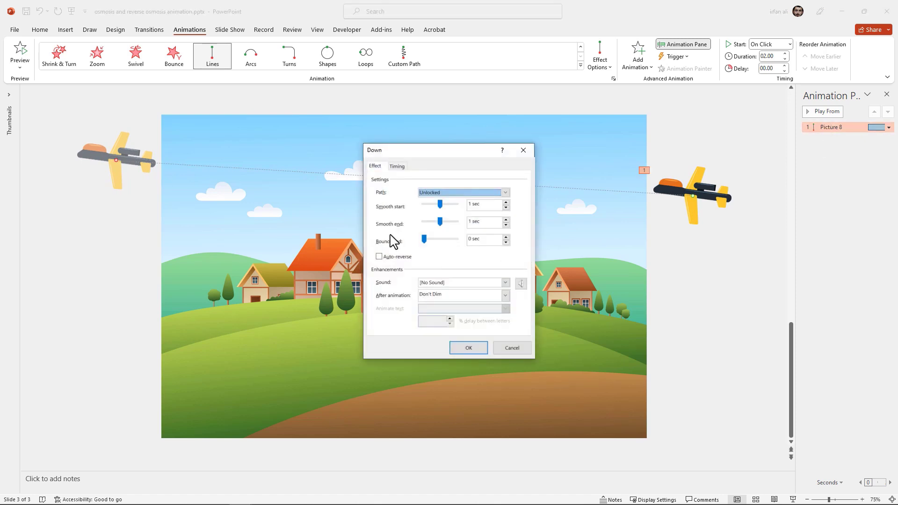
pyautogui.moveTo(438, 204); pyautogui.dragTo(412, 224)
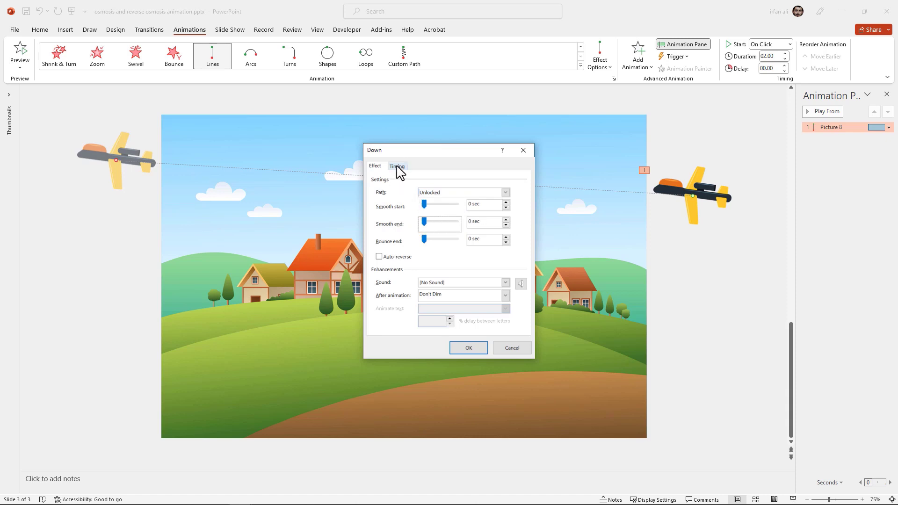
pyautogui.click(398, 167)
pyautogui.click(456, 209)
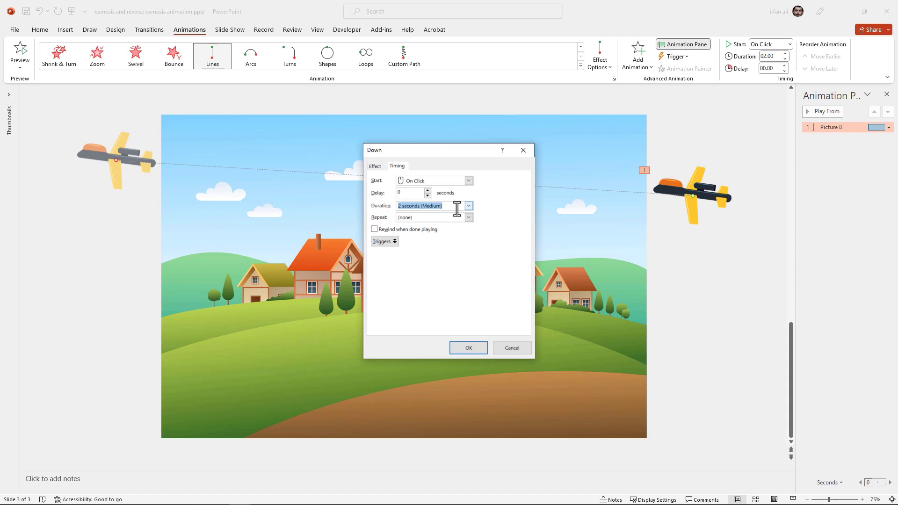
pyautogui.write('9')
pyautogui.click(468, 348)
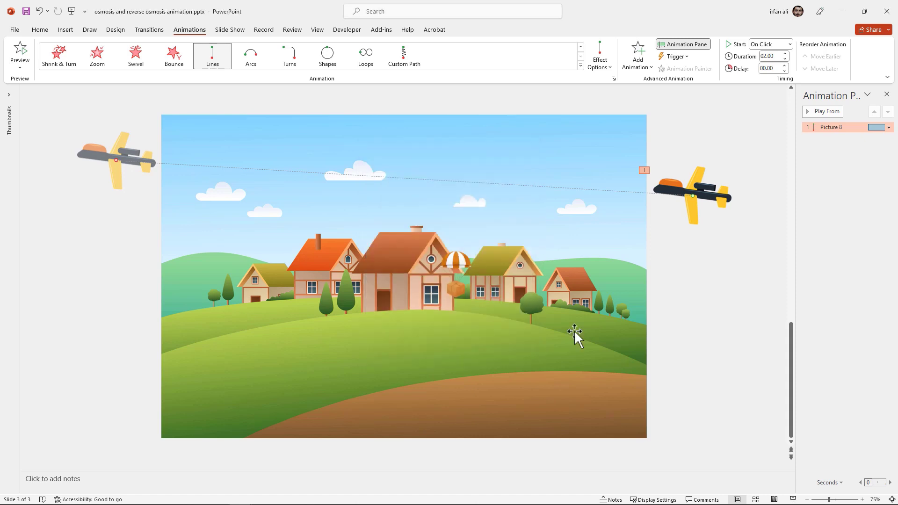
# Preview the plane's 9-second flight, then shrink the plane slightly
pyautogui.click(823, 115)
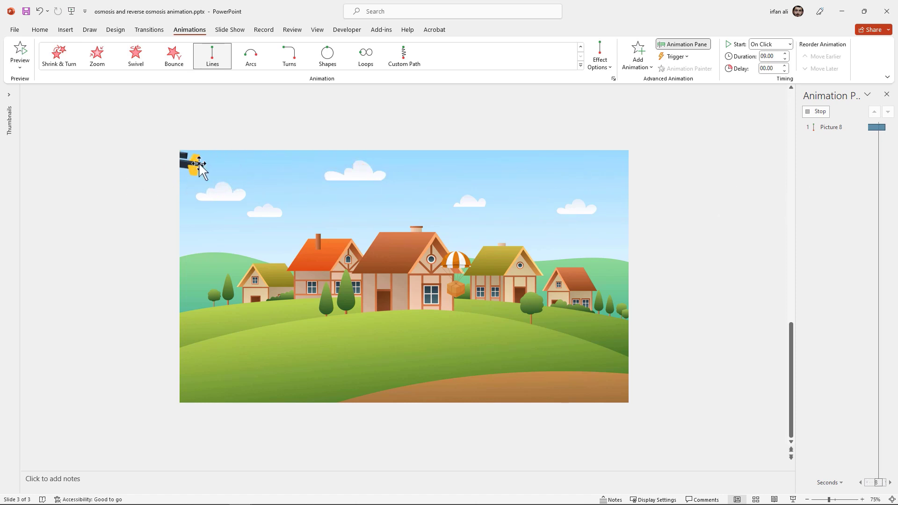
pyautogui.click(817, 113)
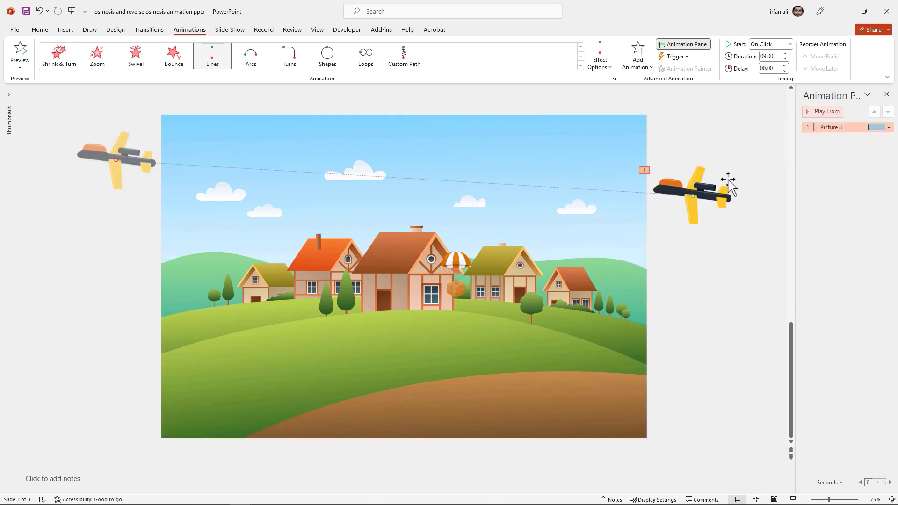
pyautogui.click(726, 187)
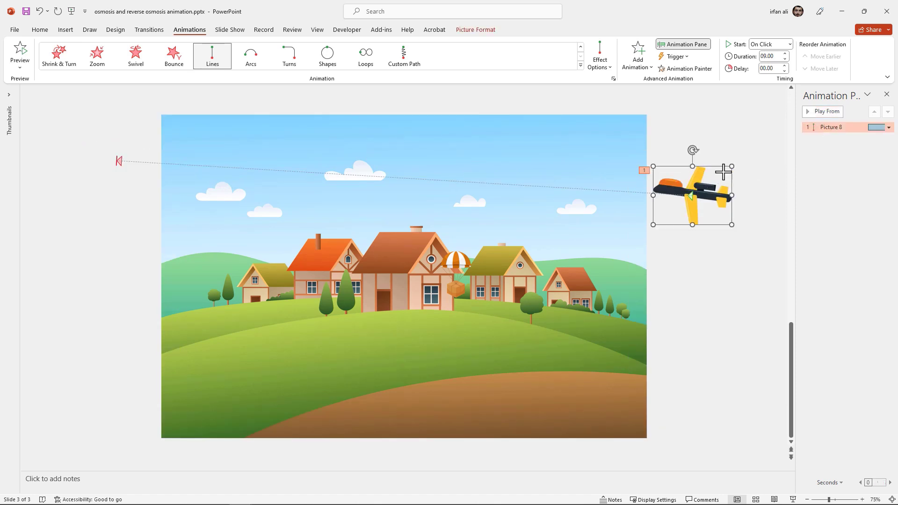
pyautogui.moveTo(723, 172); pyautogui.dragTo(712, 177)
pyautogui.click(733, 162)
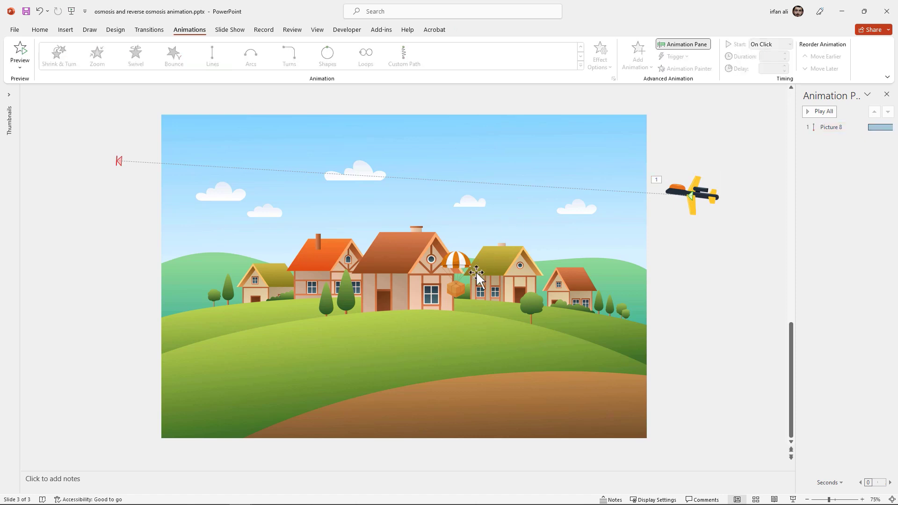
# Move the parachute package up beneath the plane's flight path
pyautogui.click(460, 289)
pyautogui.moveTo(459, 289); pyautogui.dragTo(563, 216)
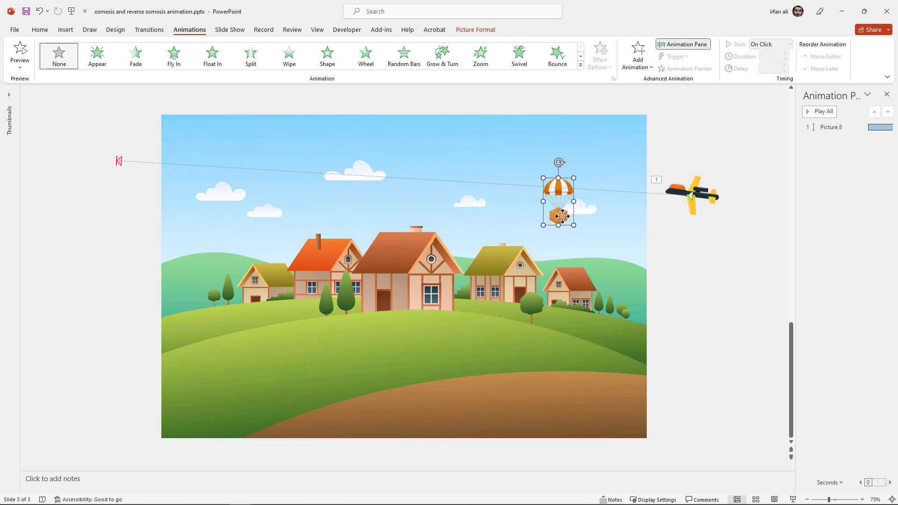
pyautogui.moveTo(563, 216); pyautogui.dragTo(559, 215)
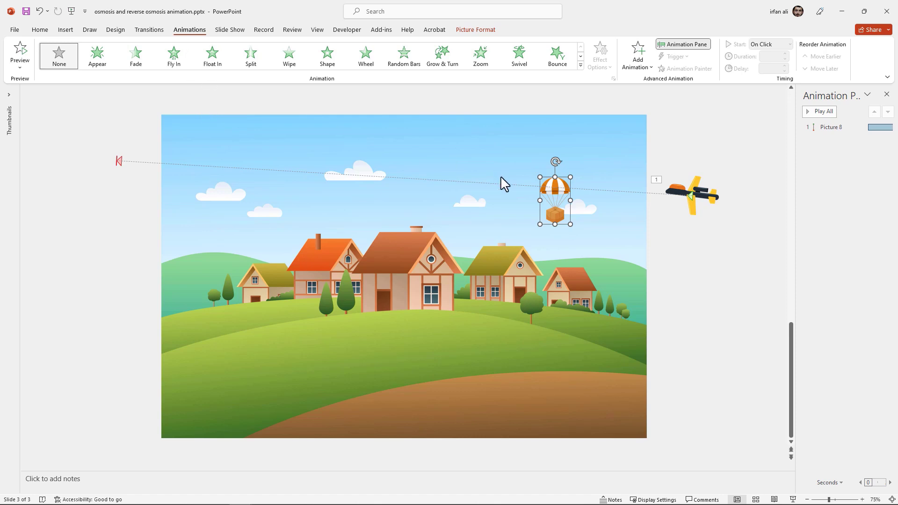
# Give the parachute an Appear entrance and a Lines path dropping onto the right-hand house
pyautogui.click(110, 65)
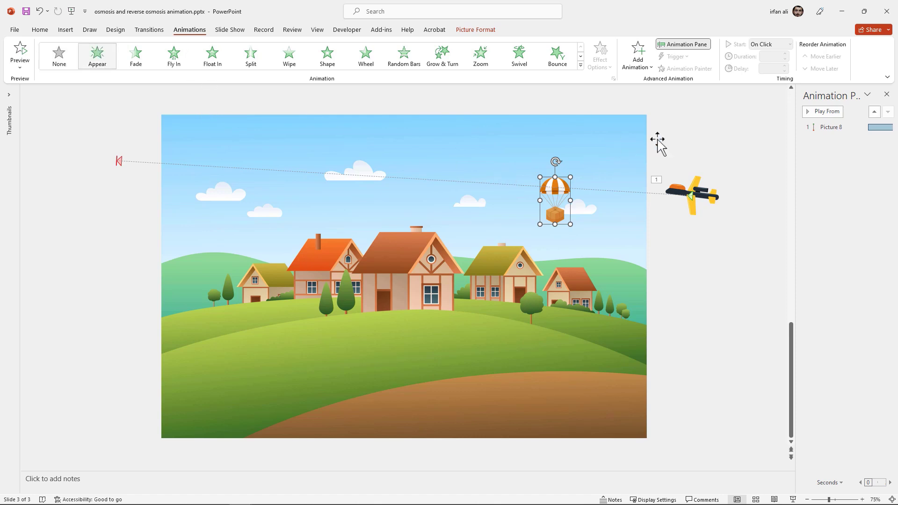
pyautogui.click(637, 71)
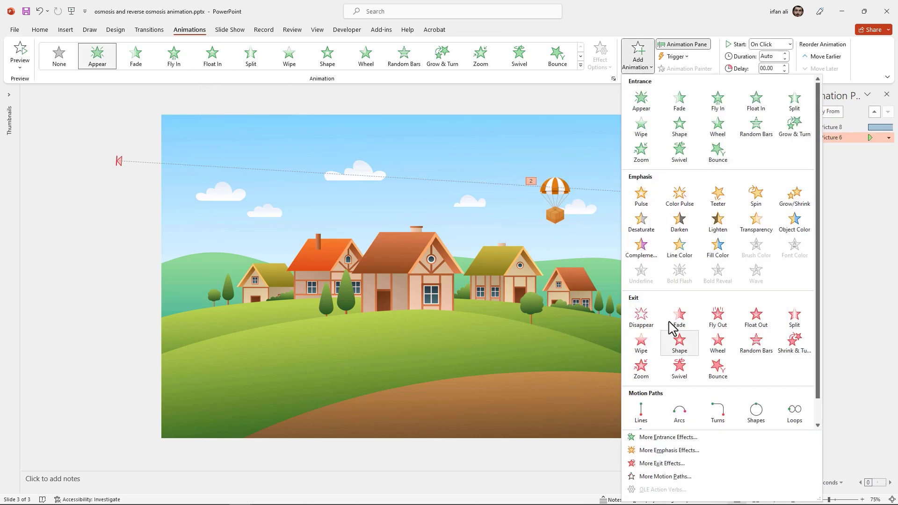
pyautogui.click(642, 423)
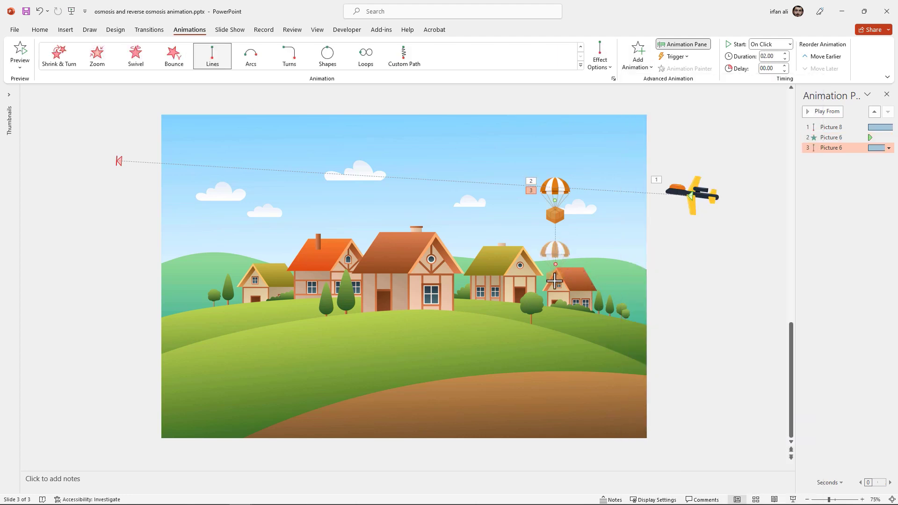
pyautogui.moveTo(554, 281); pyautogui.dragTo(557, 293)
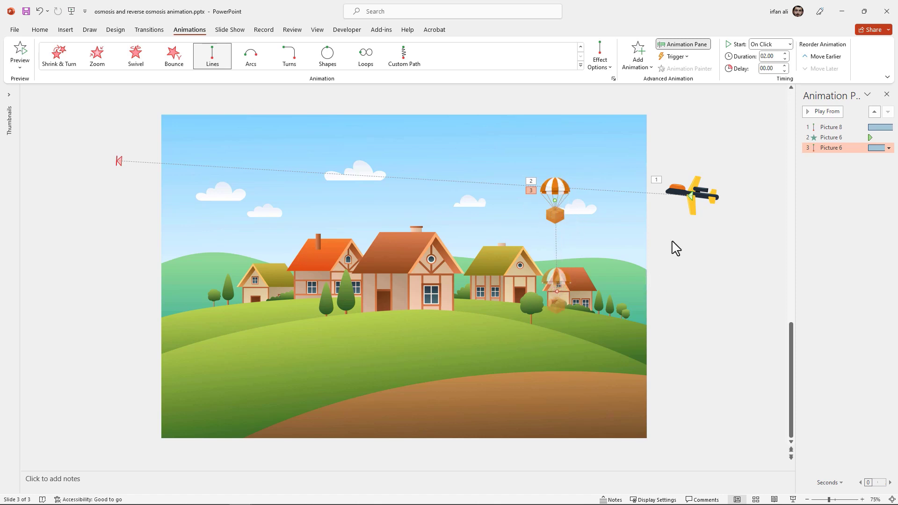
# Add a Grow/Shrink emphasis to the parachute with size set to Smaller (50%)
pyautogui.click(637, 61)
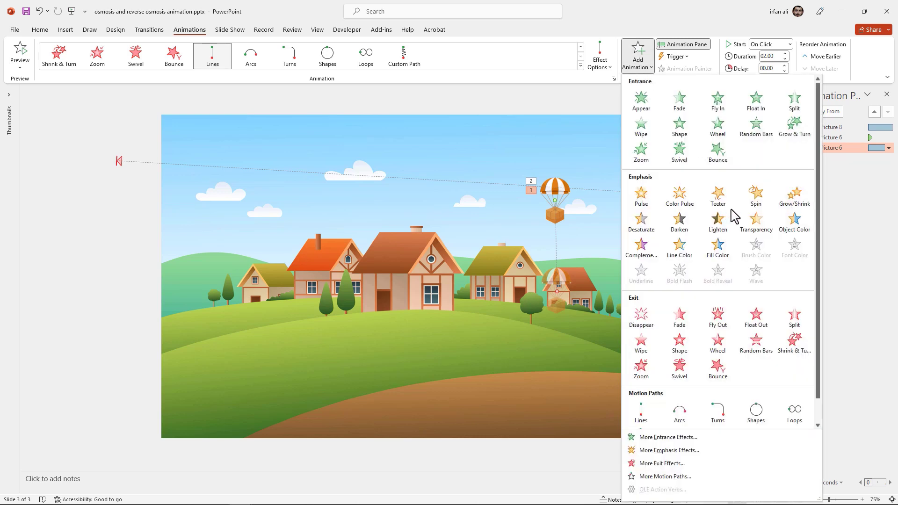
pyautogui.click(799, 206)
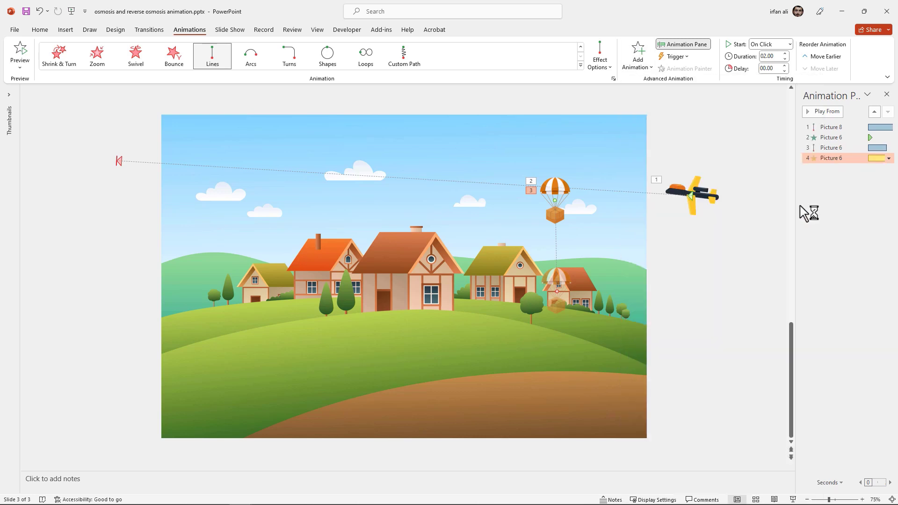
pyautogui.doubleClick(822, 158)
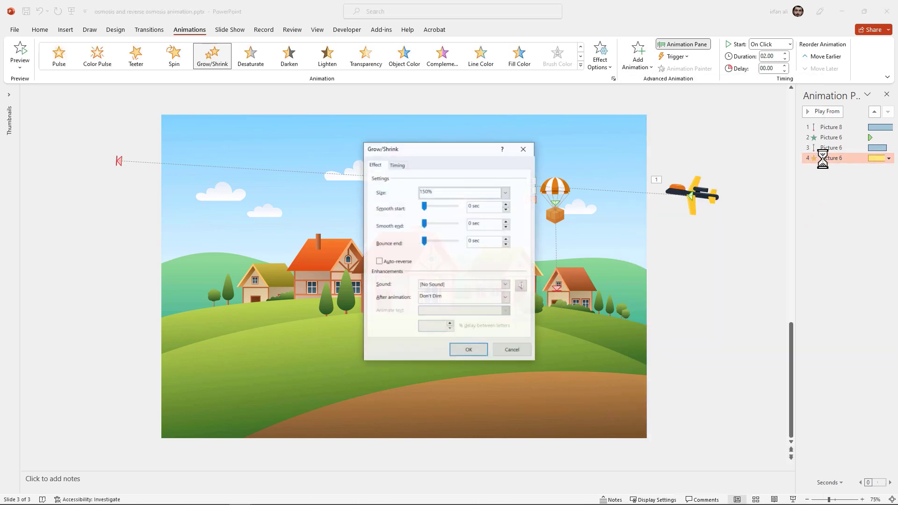
pyautogui.click(507, 196)
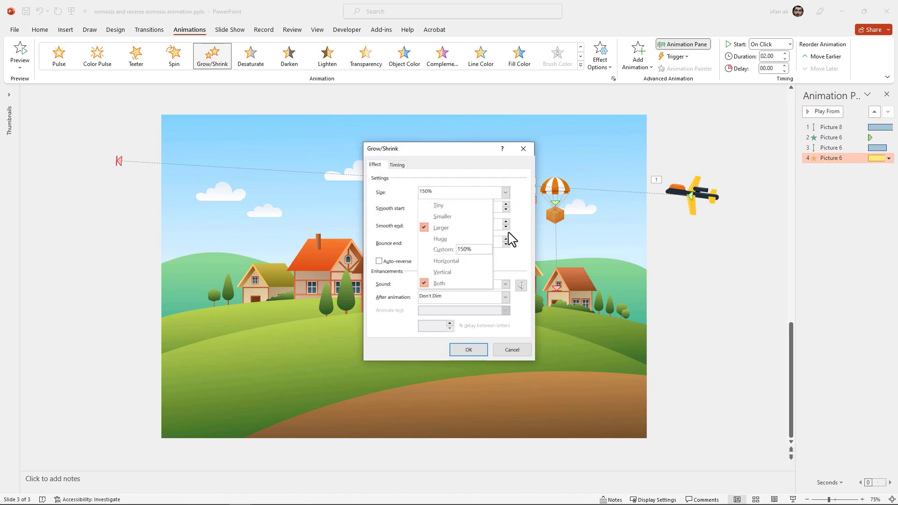
pyautogui.click(452, 222)
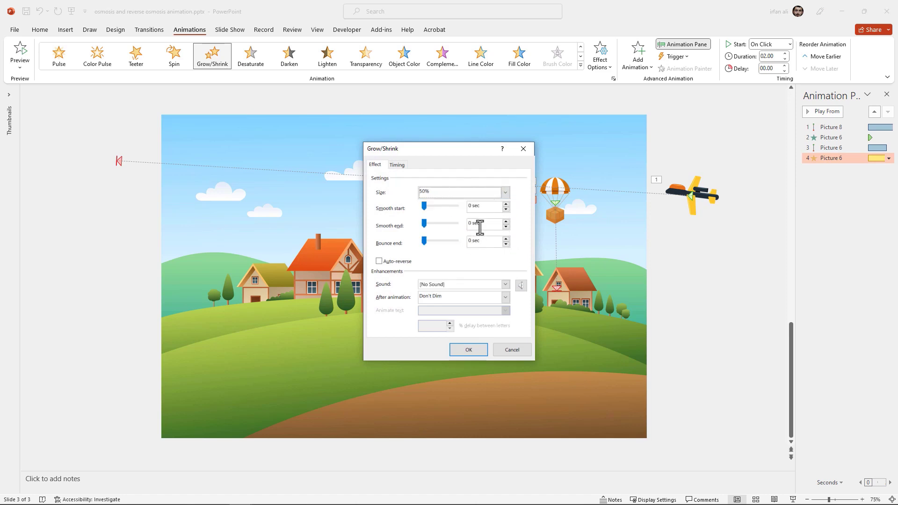
pyautogui.click(469, 350)
pyautogui.click(838, 137)
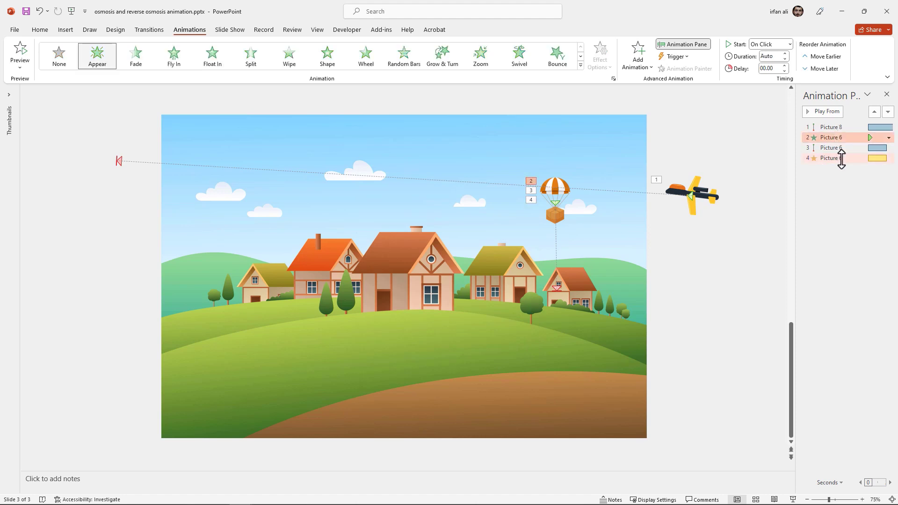
# Start the parachute's three animations With Previous after a 01.00-second delay, then preview
pyautogui.keyDown('shift'); pyautogui.click(838, 158); pyautogui.keyUp('shift')
pyautogui.rightClick(838, 158)
pyautogui.click(847, 180)
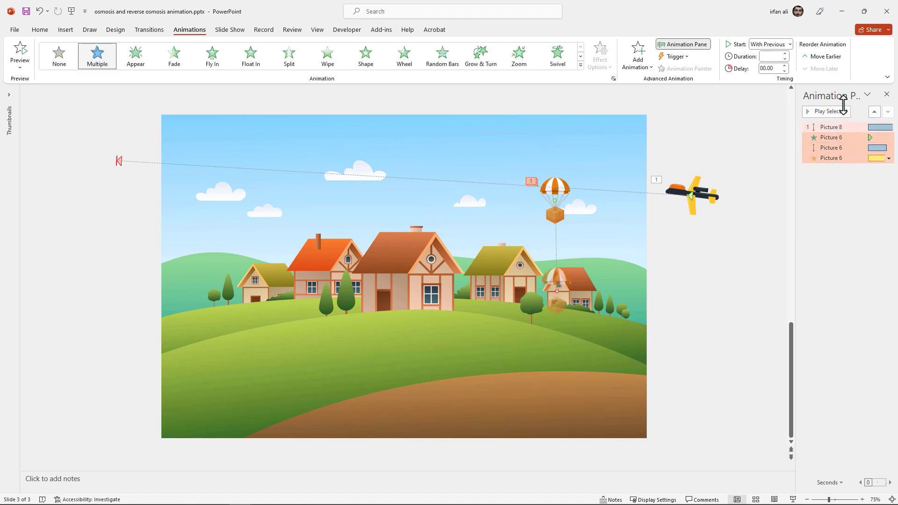
pyautogui.click(784, 65)
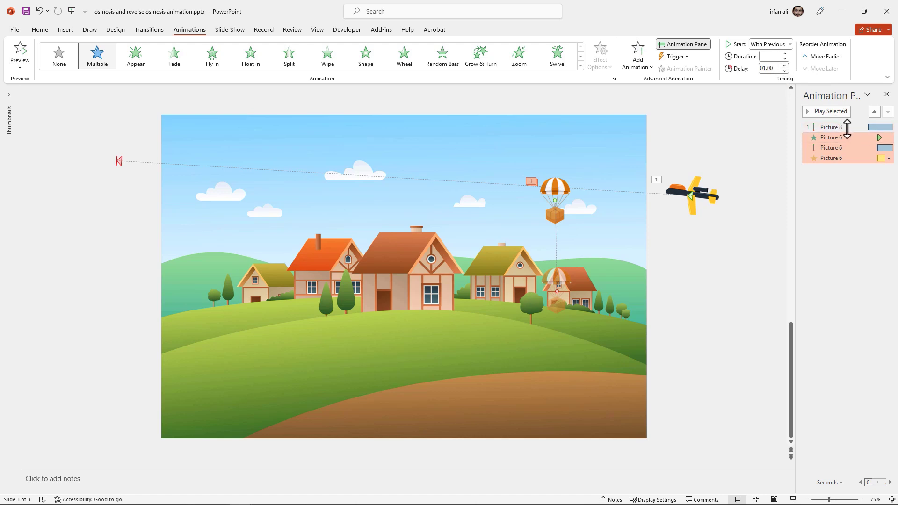
pyautogui.click(838, 126)
pyautogui.click(828, 112)
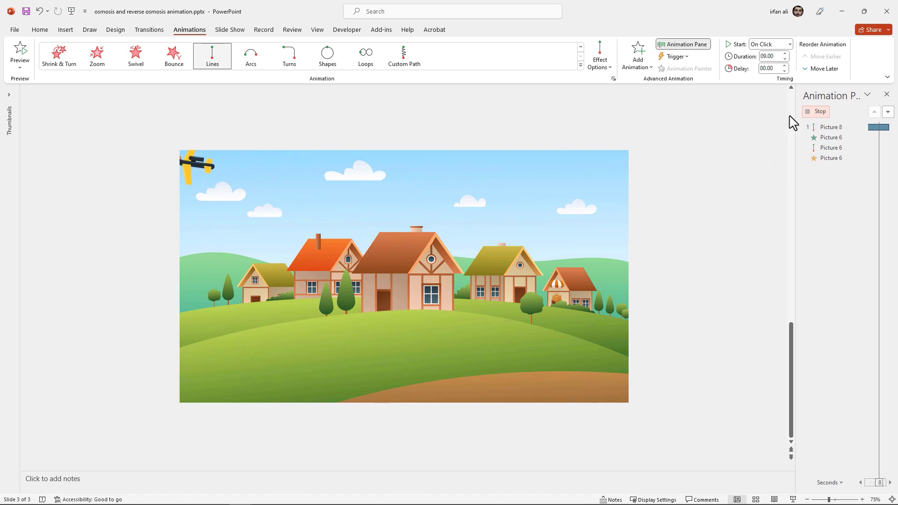
# Lower the first package's drop-path end point, then Ctrl-drag a copy above the central house
pyautogui.click(819, 113)
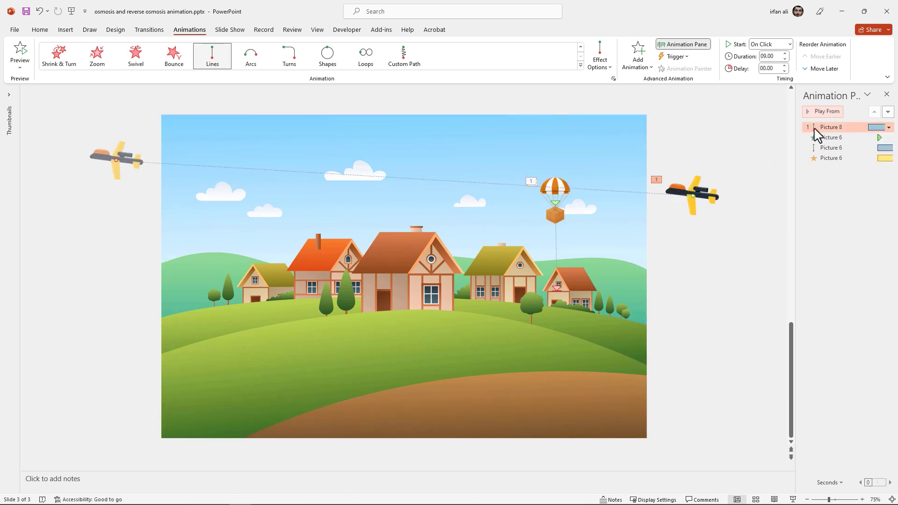
pyautogui.click(556, 216)
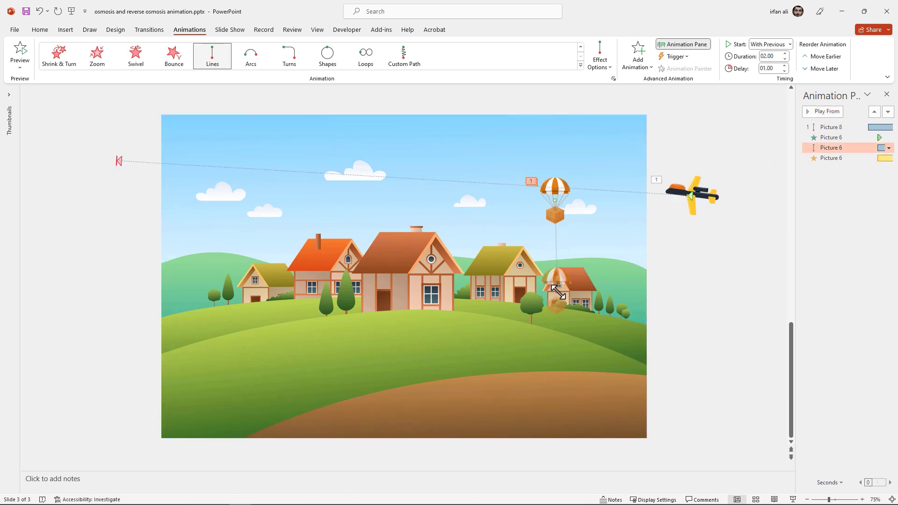
pyautogui.moveTo(558, 292); pyautogui.dragTo(557, 310)
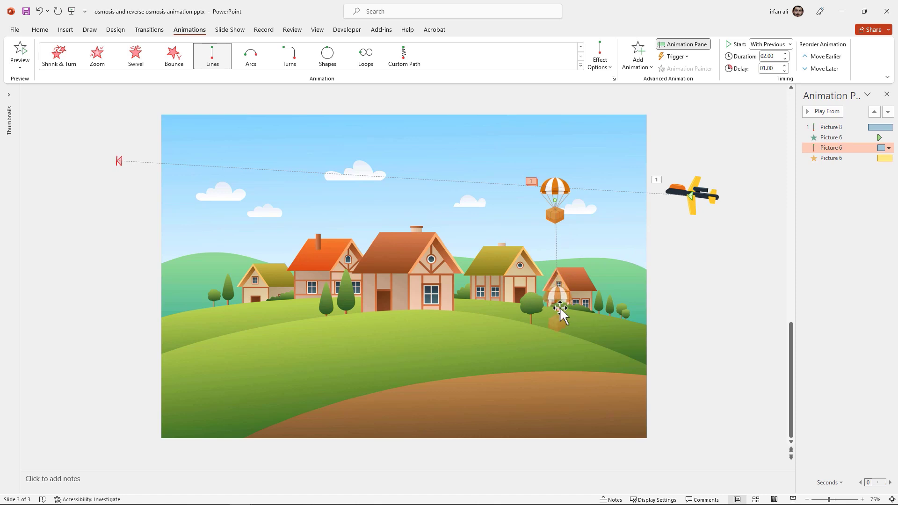
pyautogui.click(685, 267)
pyautogui.moveTo(555, 196); pyautogui.dragTo(399, 166)
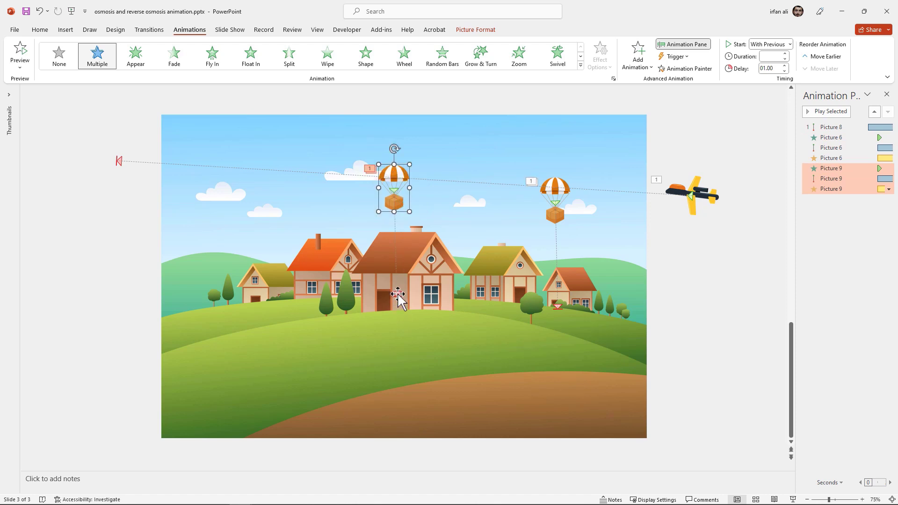
# Move the middle parachute's landing point down and left, then undo that move
pyautogui.click(398, 293)
pyautogui.moveTo(400, 296); pyautogui.dragTo(387, 315)
pyautogui.click(387, 315)
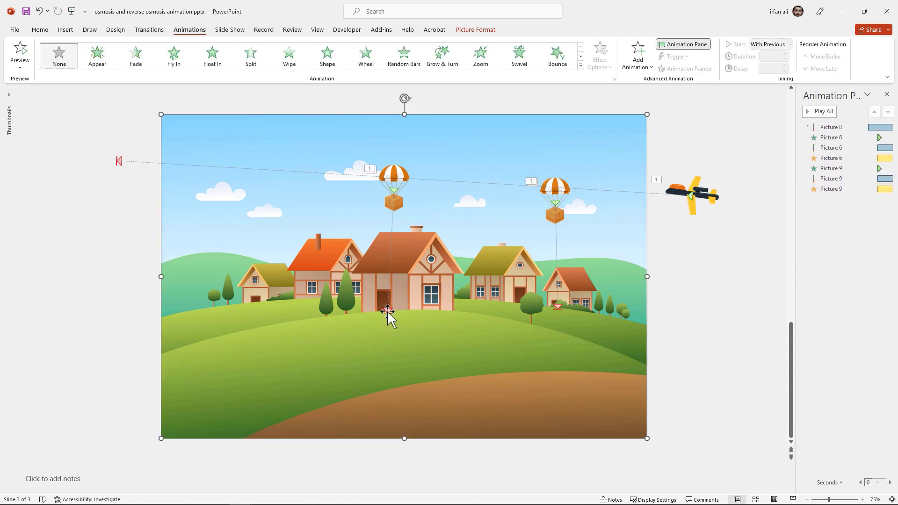
pyautogui.hotkey('ctrl', 'z')
pyautogui.click(397, 295)
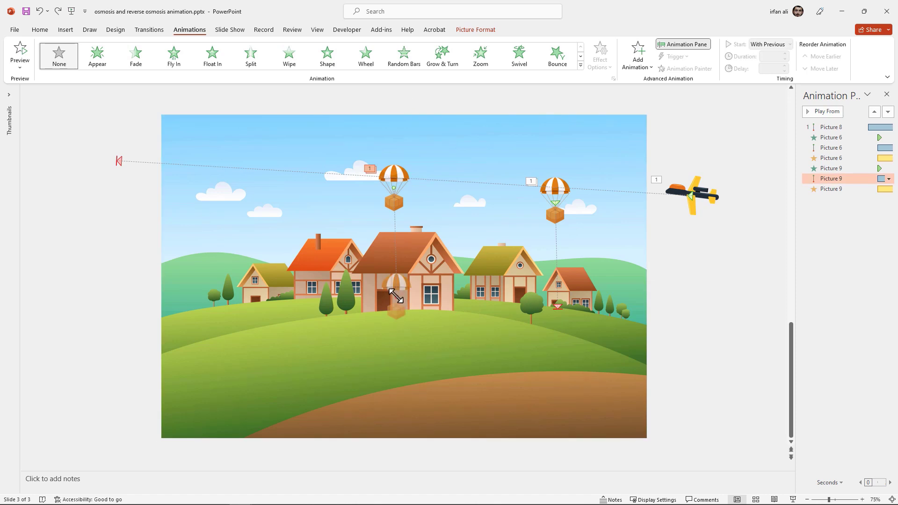
# Remove the middle parachute's Grow/Shrink effect and copy the right parachute above the left house
pyautogui.click(838, 187)
pyautogui.rightClick(837, 189)
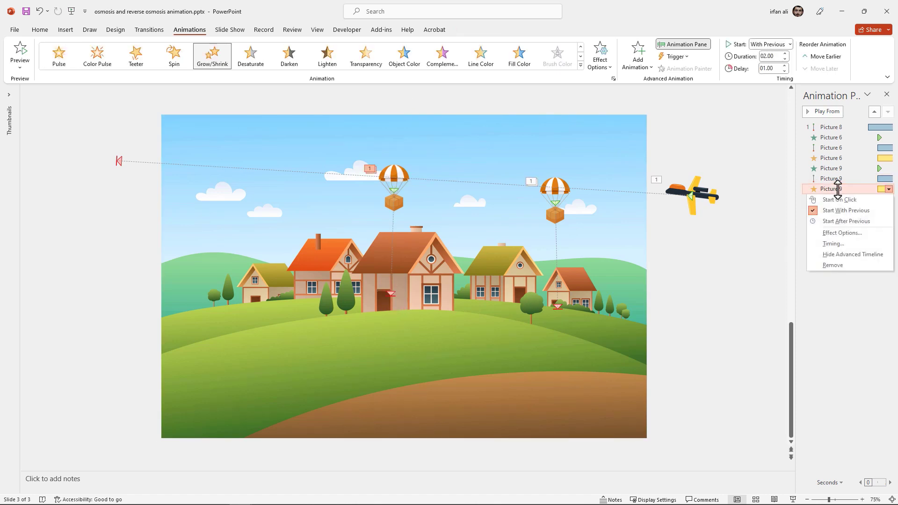
pyautogui.click(837, 266)
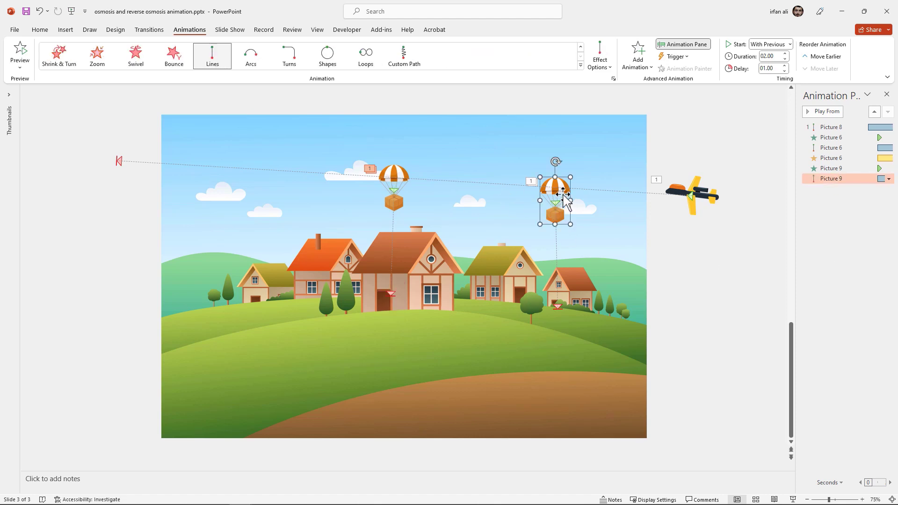
pyautogui.moveTo(561, 196); pyautogui.dragTo(249, 179)
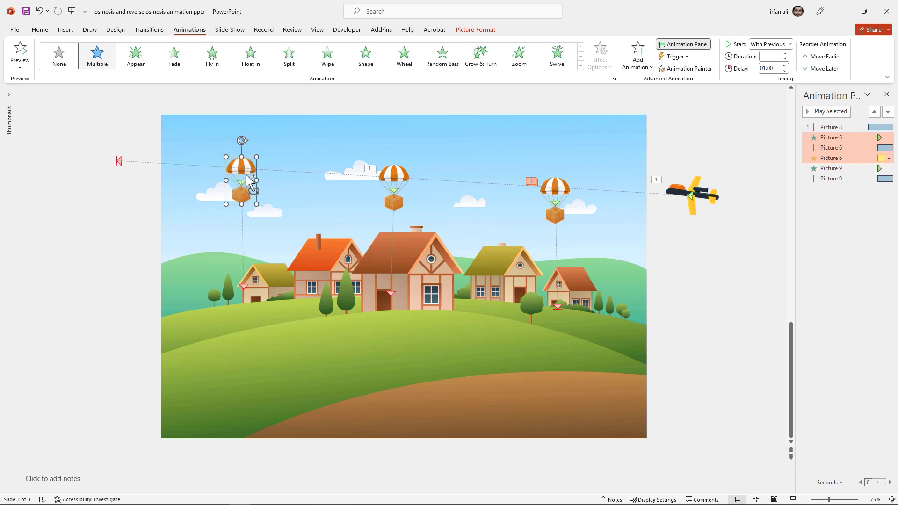
# Drag the end of Picture 10's Lines drop path onto the left house's door
pyautogui.click(243, 287)
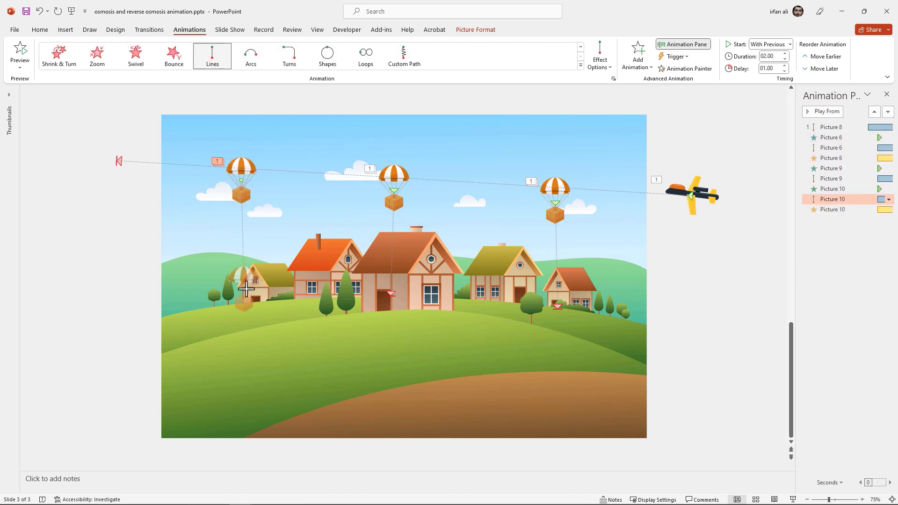
pyautogui.moveTo(246, 289); pyautogui.dragTo(252, 296)
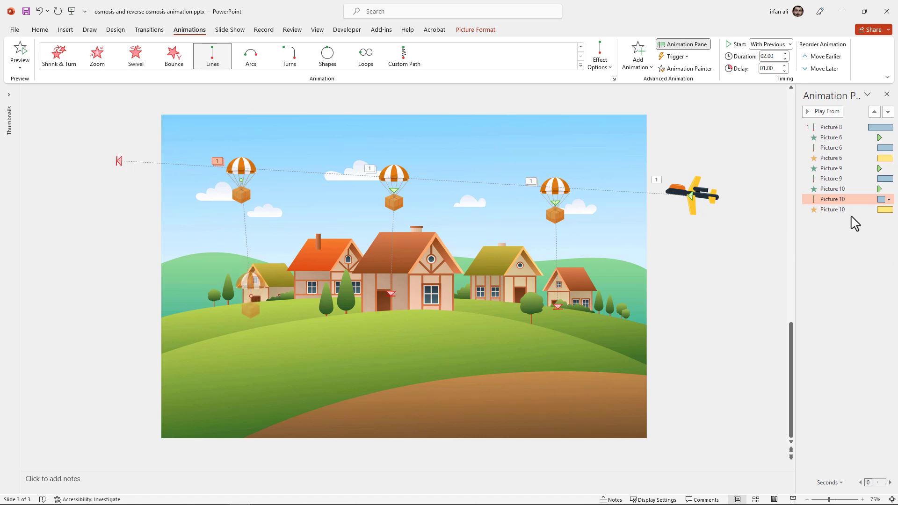
pyautogui.click(707, 274)
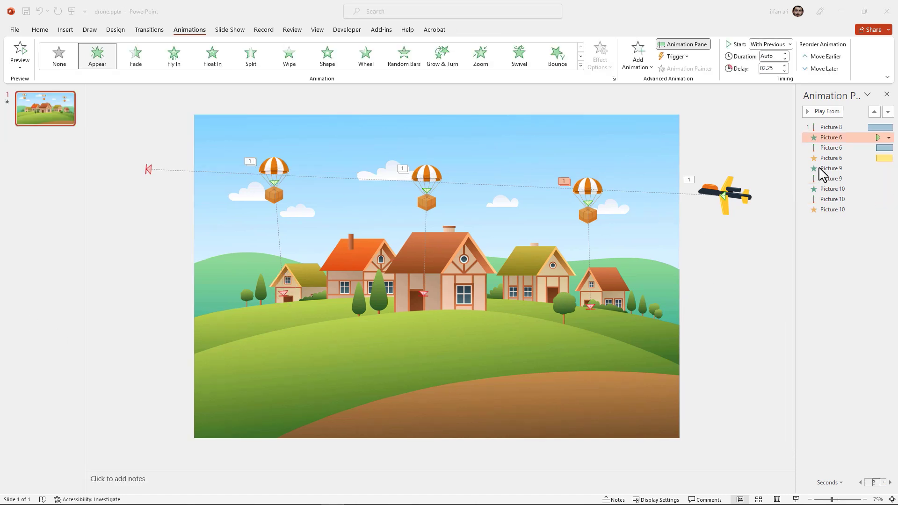
# Give the middle parachute's (Picture 9) drop animations a 04.50-second delay
pyautogui.click(588, 188)
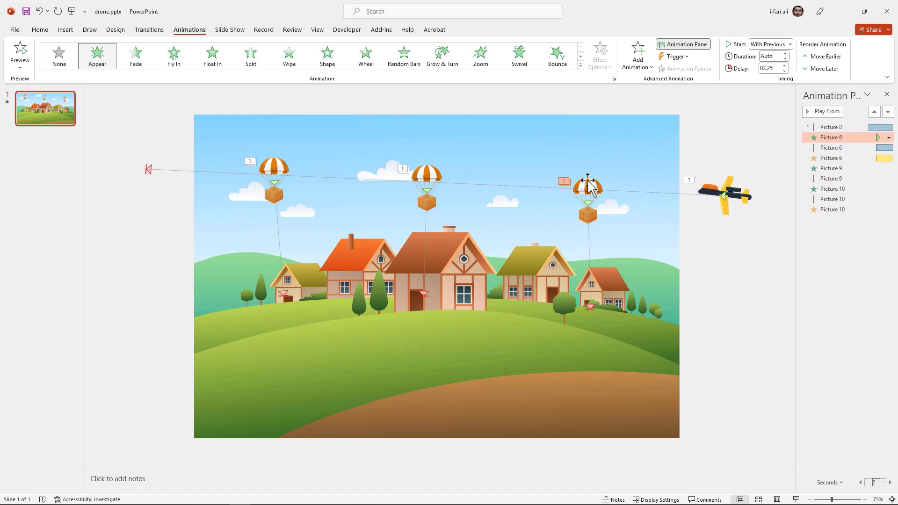
pyautogui.click(589, 187)
pyautogui.click(842, 138)
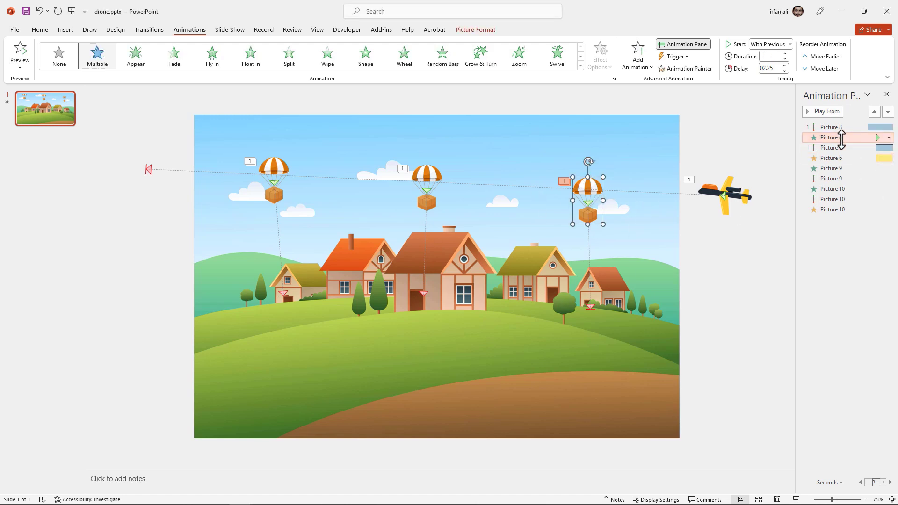
pyautogui.keyDown('shift'); pyautogui.click(845, 159); pyautogui.keyUp('shift')
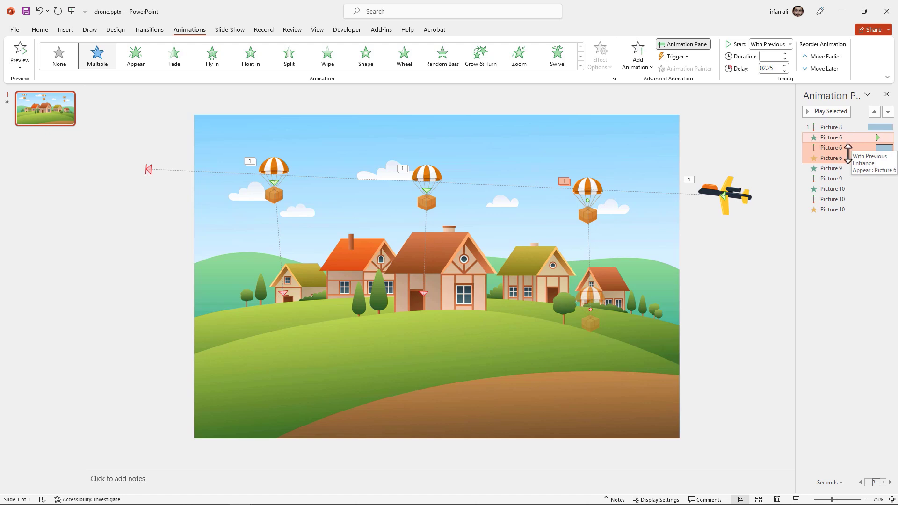
pyautogui.click(427, 176)
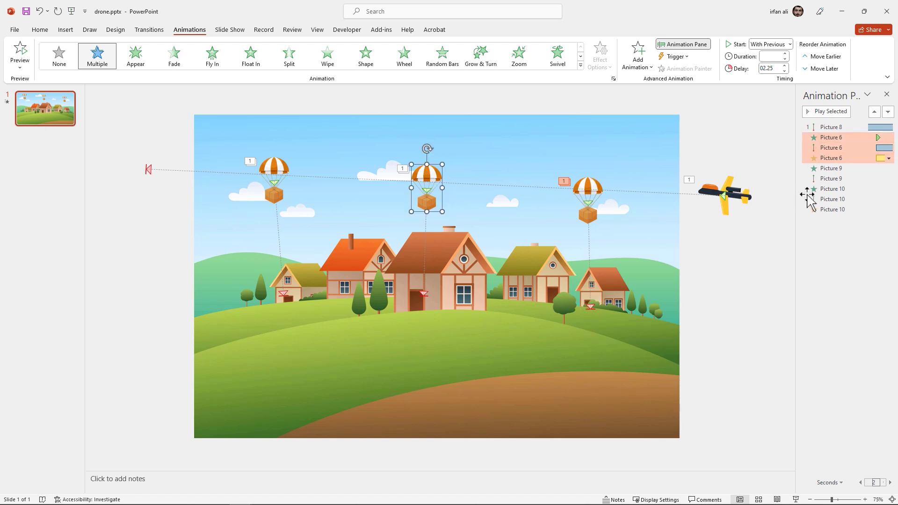
pyautogui.click(838, 178)
pyautogui.click(765, 68)
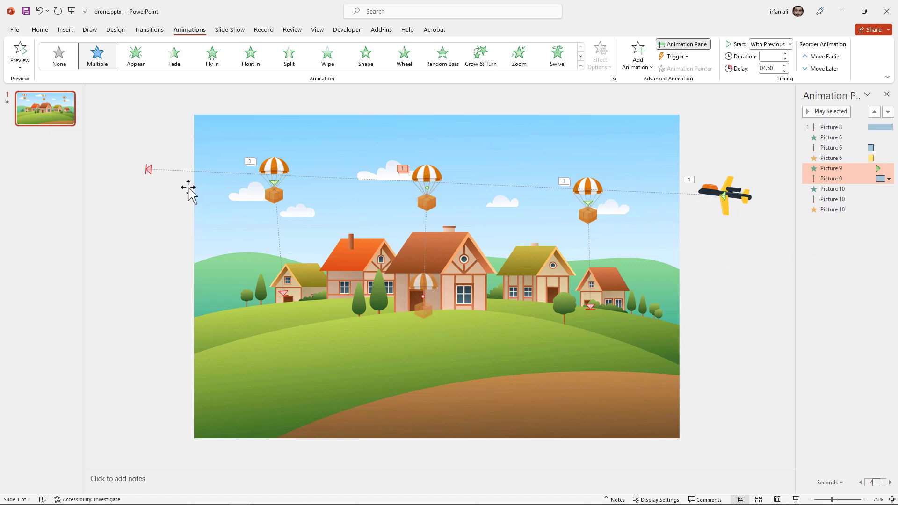
# Delay the left parachute's (Picture 10) animations by 06.75 seconds and play the slide show with F5
pyautogui.click(271, 199)
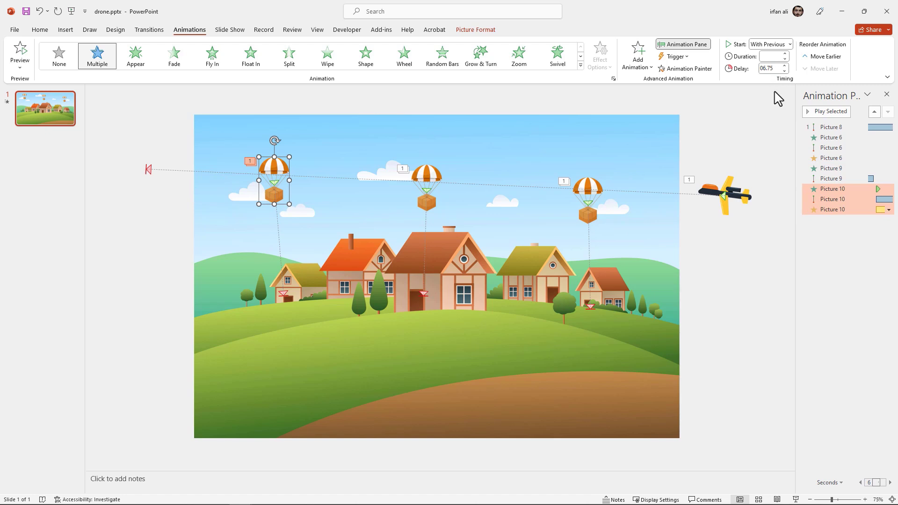
pyautogui.click(734, 268)
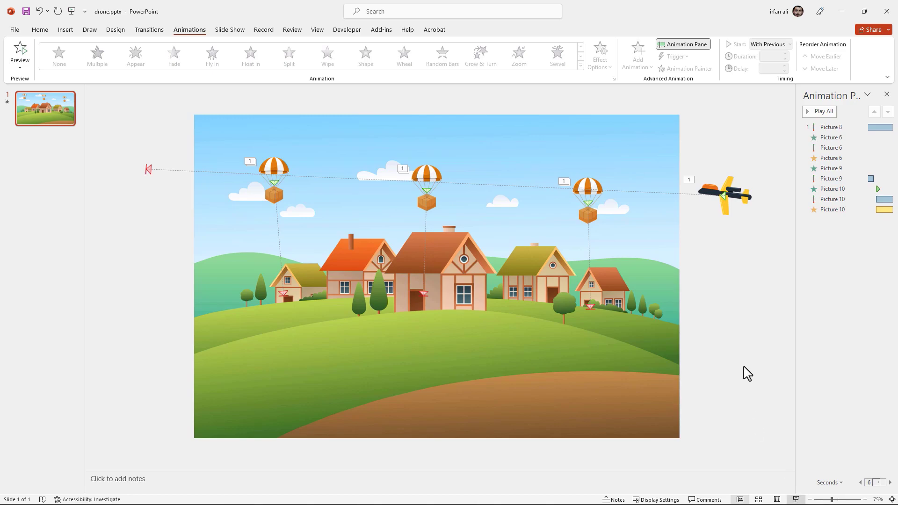
pyautogui.press('F5')
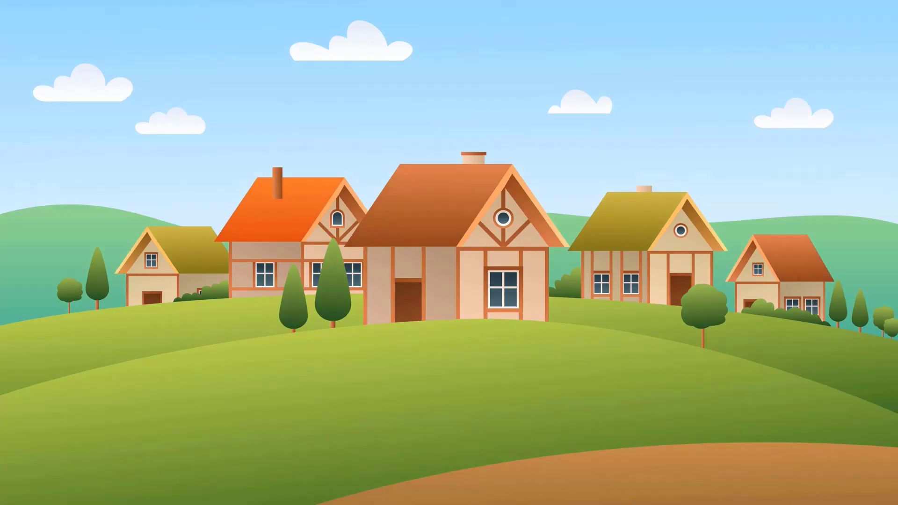